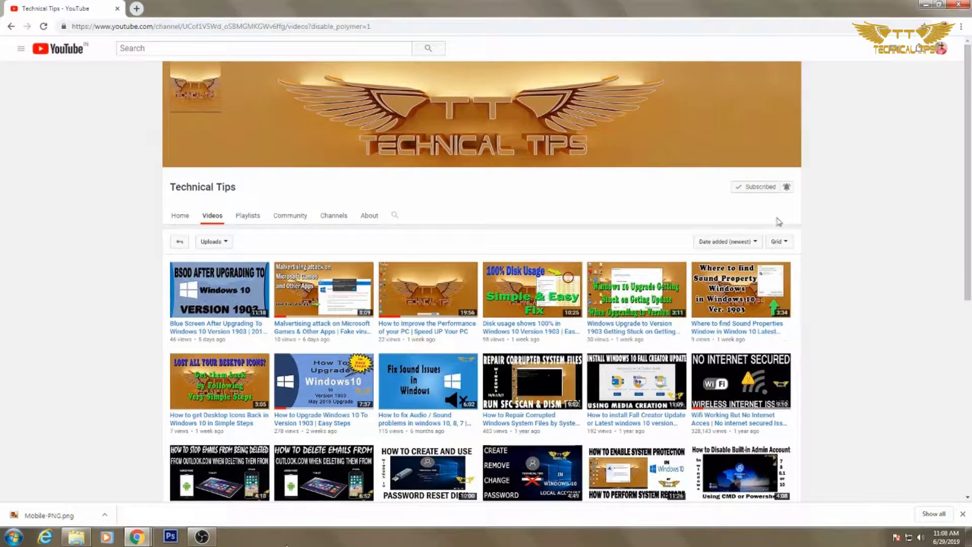
# Step: Subscribe to the Technical Tips YouTube channel with the bell set to All notifications
pyautogui.click(775, 190)
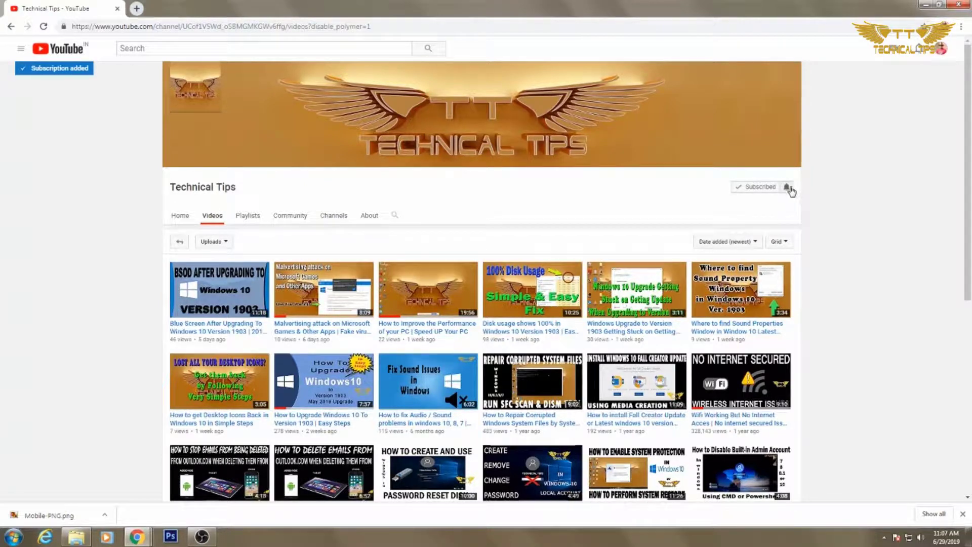
pyautogui.click(787, 188)
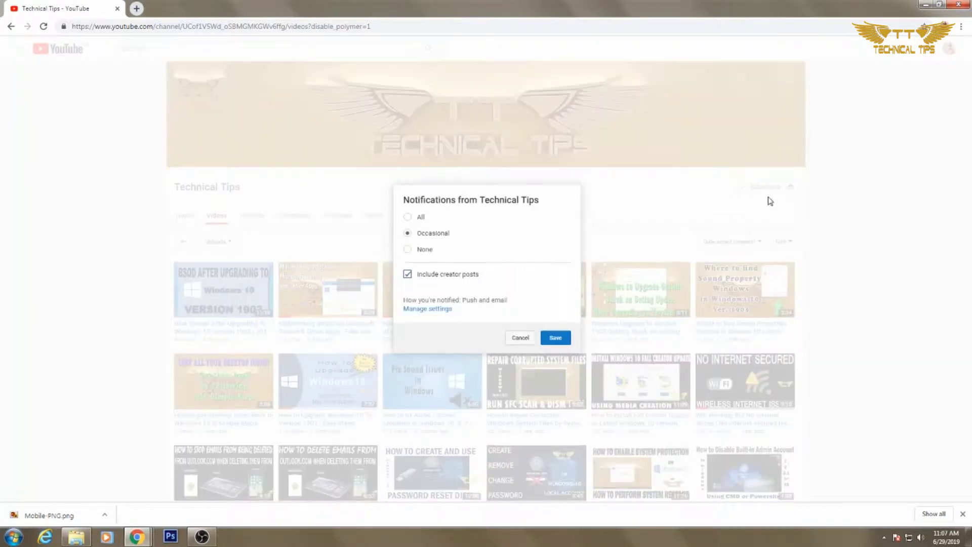
pyautogui.click(407, 218)
pyautogui.click(556, 338)
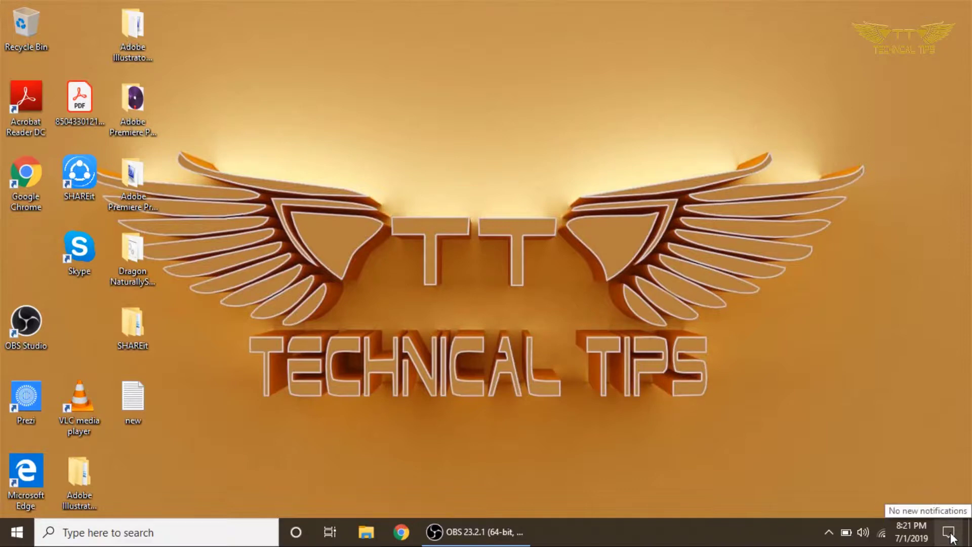
# Step: Open Windows Settings via Action Center's All settings and the Start right-click menu, then enter System
pyautogui.click(951, 536)
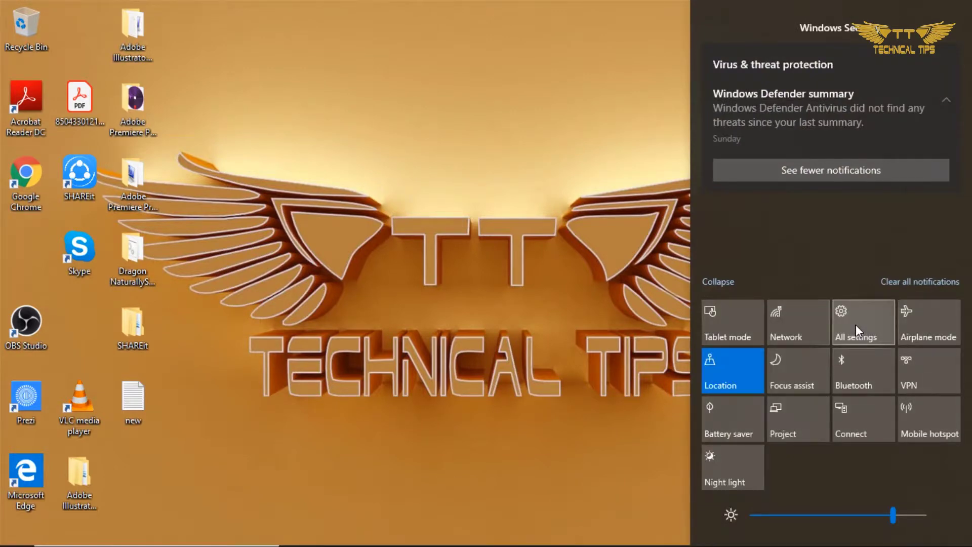
pyautogui.click(855, 330)
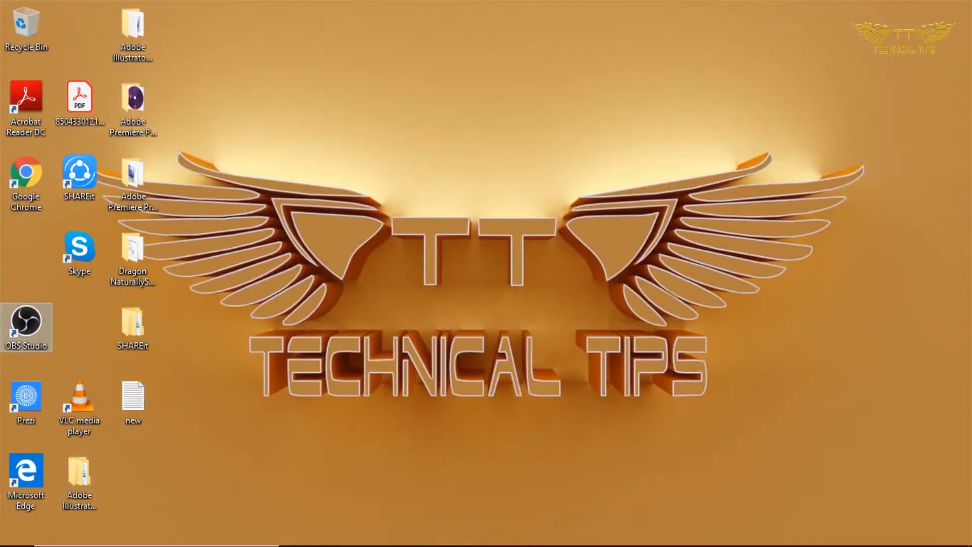
pyautogui.moveTo(15, 537)
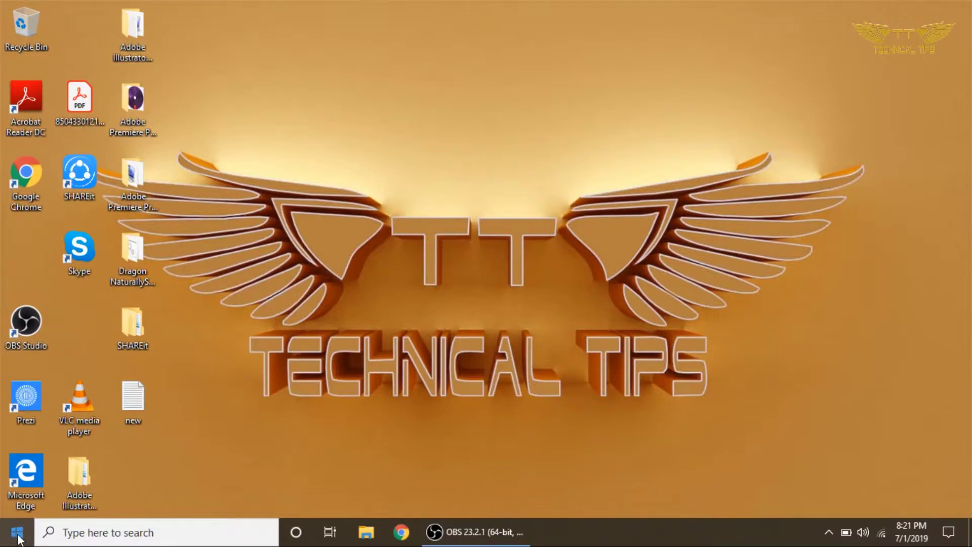
pyautogui.rightClick(18, 538)
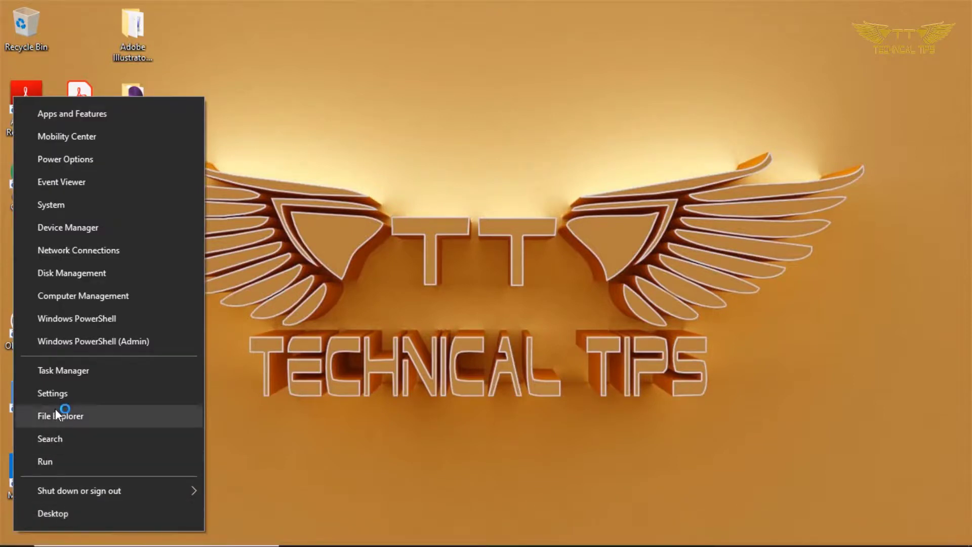
pyautogui.click(56, 394)
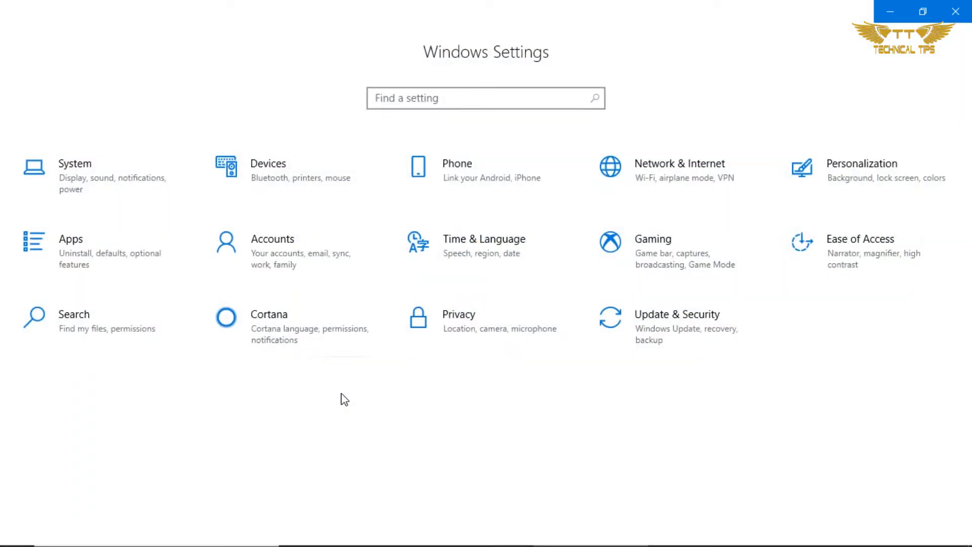
pyautogui.click(96, 179)
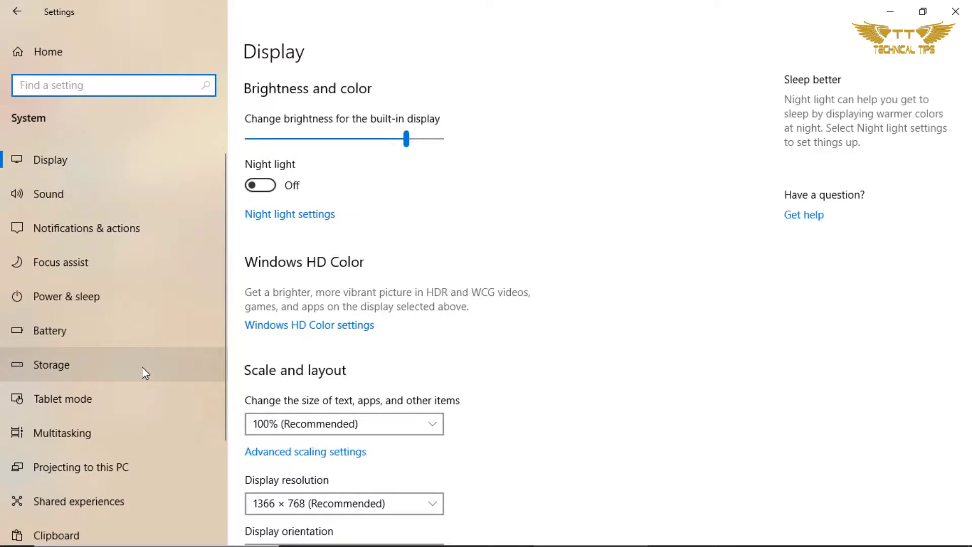
# Step: Scroll down the storage settings and open 'Change where new content is saved'
pyautogui.scroll(-3, 146, 373)
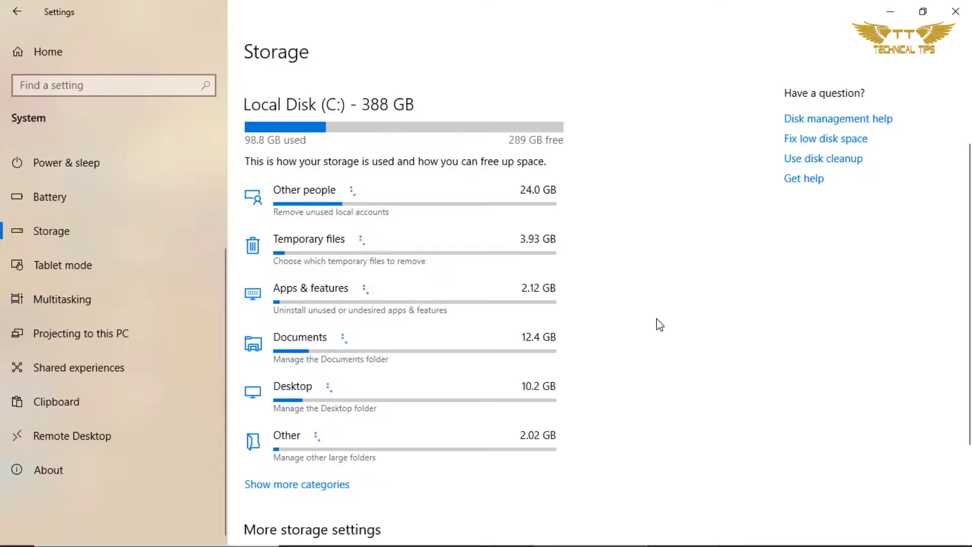
pyautogui.scroll(-3, 660, 324)
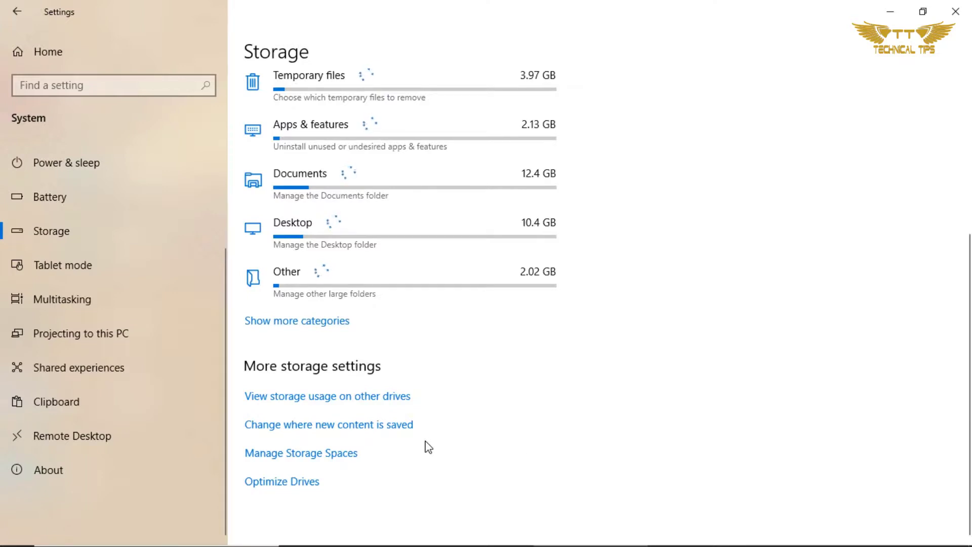
pyautogui.click(348, 430)
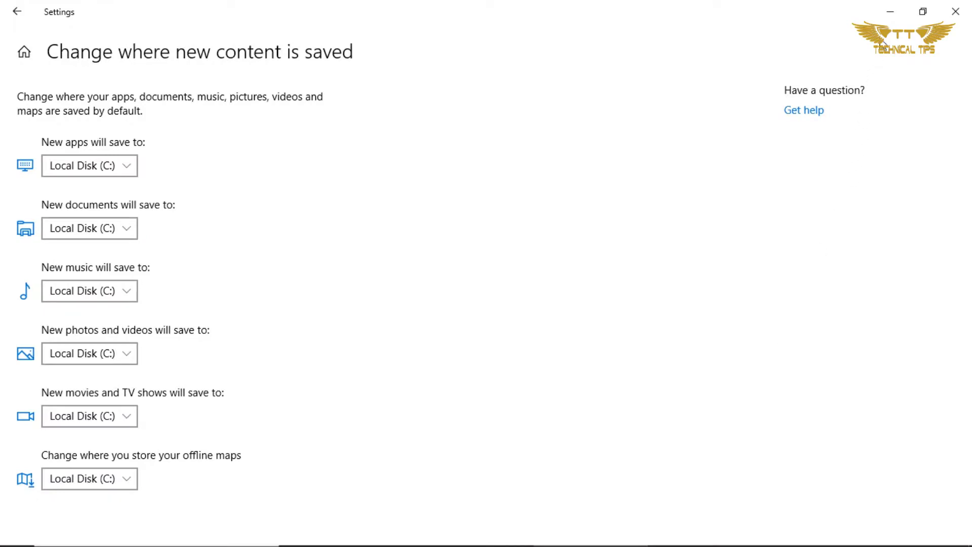
# Step: Minimise Settings and launch File Explorer from the taskbar
pyautogui.click(888, 15)
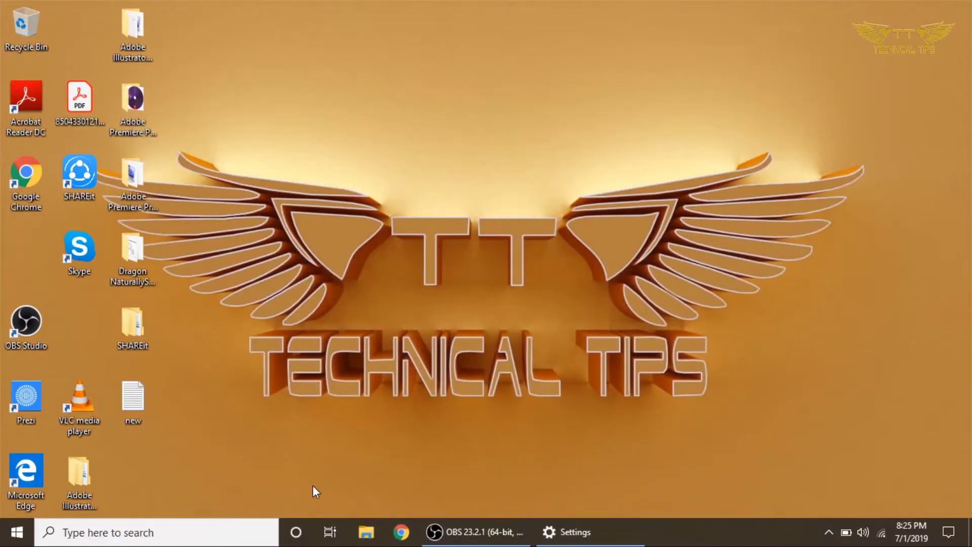
pyautogui.click(366, 534)
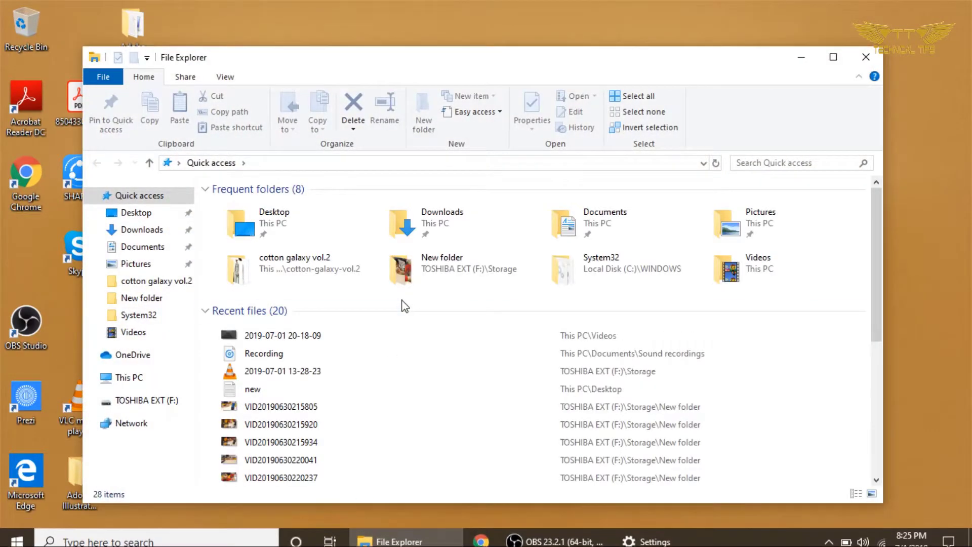
# Step: Go to This PC and open the TOSHIBA EXT (F:) drive to view its contents
pyautogui.click(147, 379)
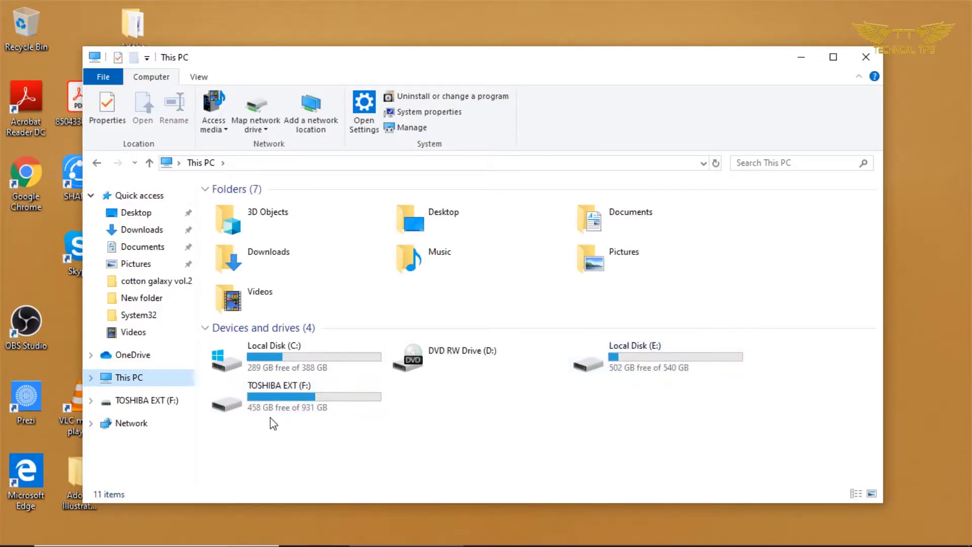
pyautogui.click(295, 401)
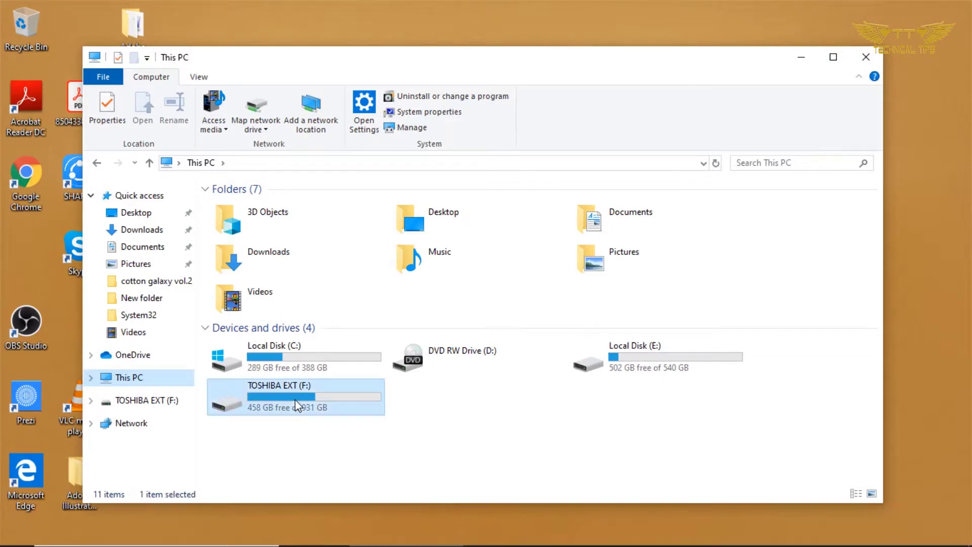
pyautogui.doubleClick(295, 399)
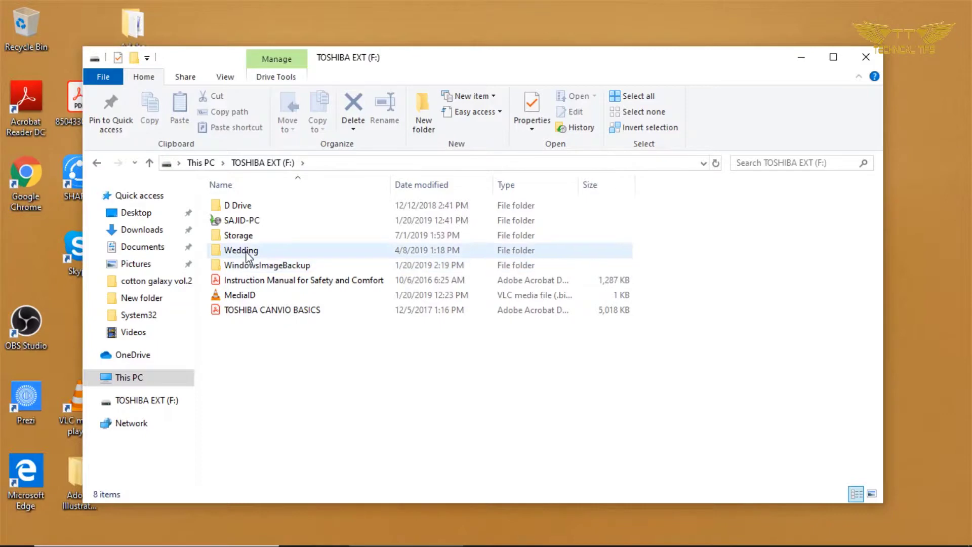
pyautogui.moveTo(247, 252)
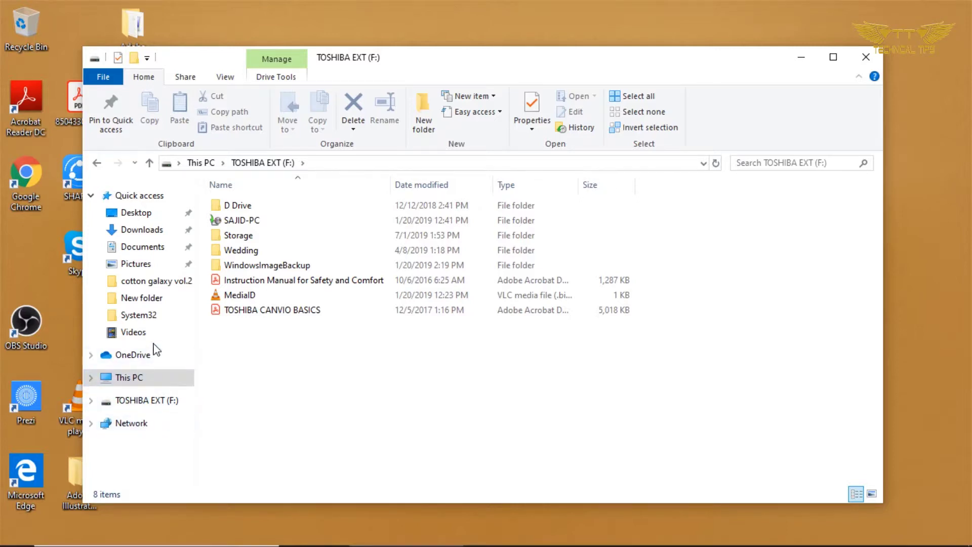
# Step: Open C:\Users, select the Technical Tips user folder, then close File Explorer
pyautogui.click(123, 388)
pyautogui.doubleClick(282, 361)
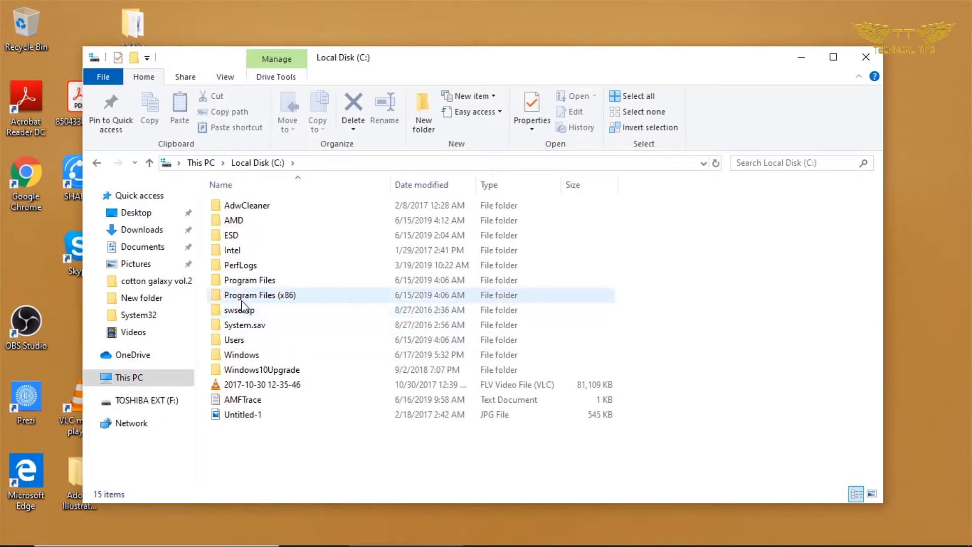
pyautogui.doubleClick(240, 343)
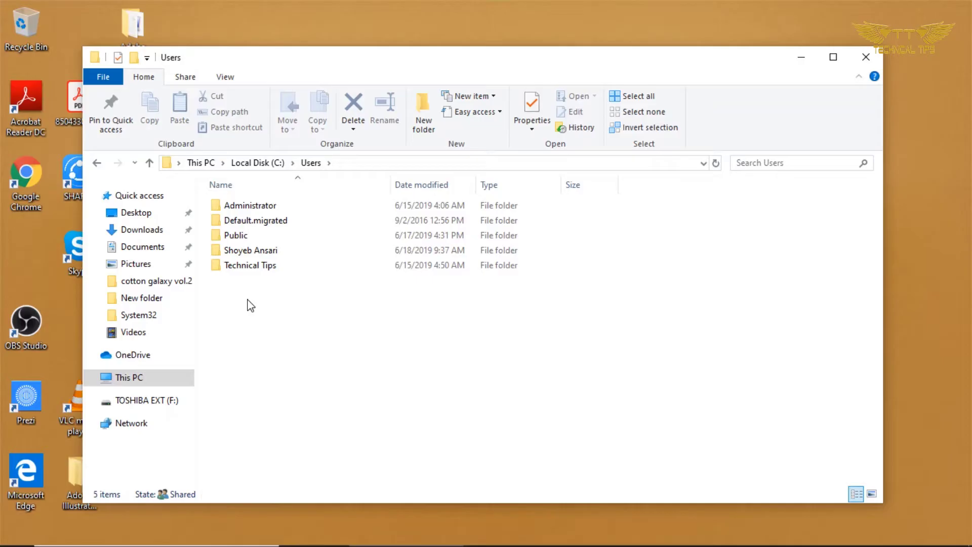
pyautogui.click(245, 269)
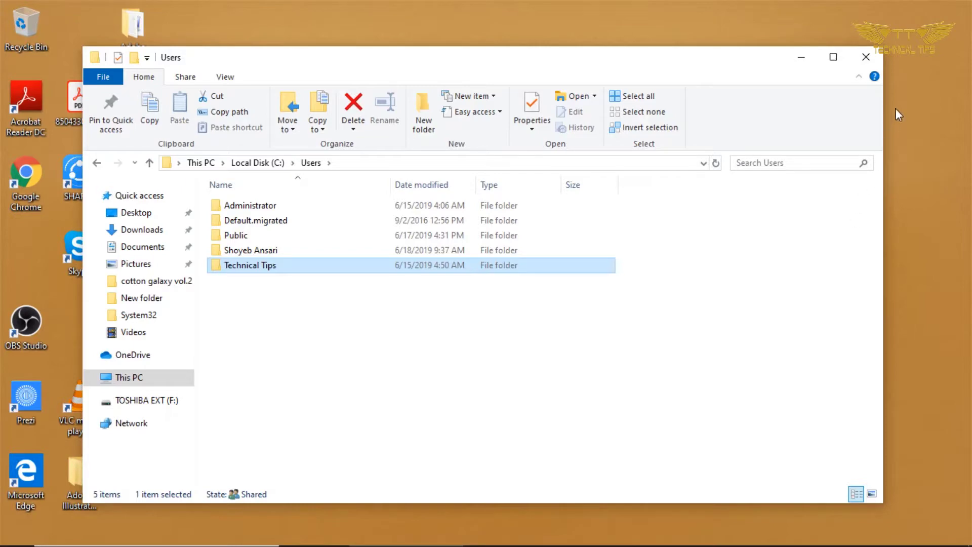
pyautogui.click(867, 59)
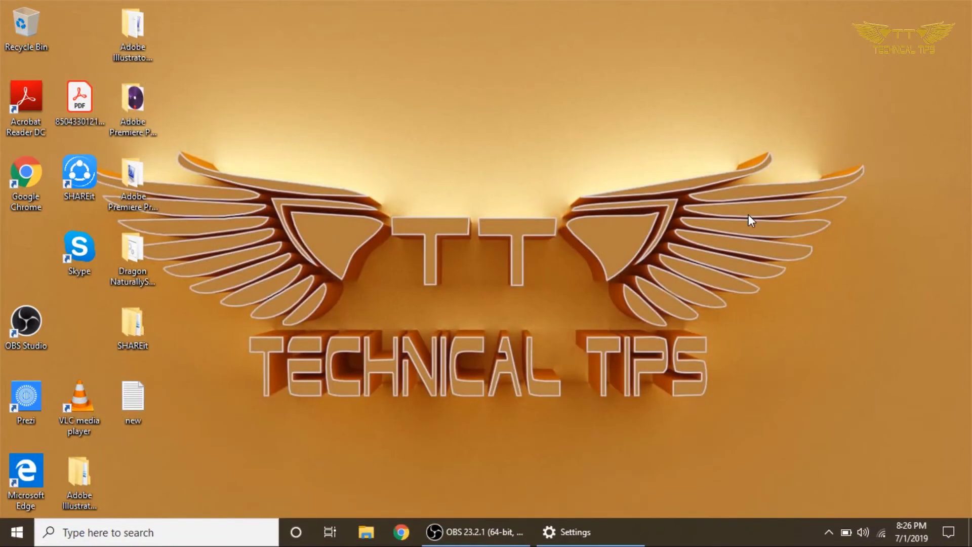
# Step: Set new documents and new music to save to TOSHIBA EXT (F:)
pyautogui.click(571, 541)
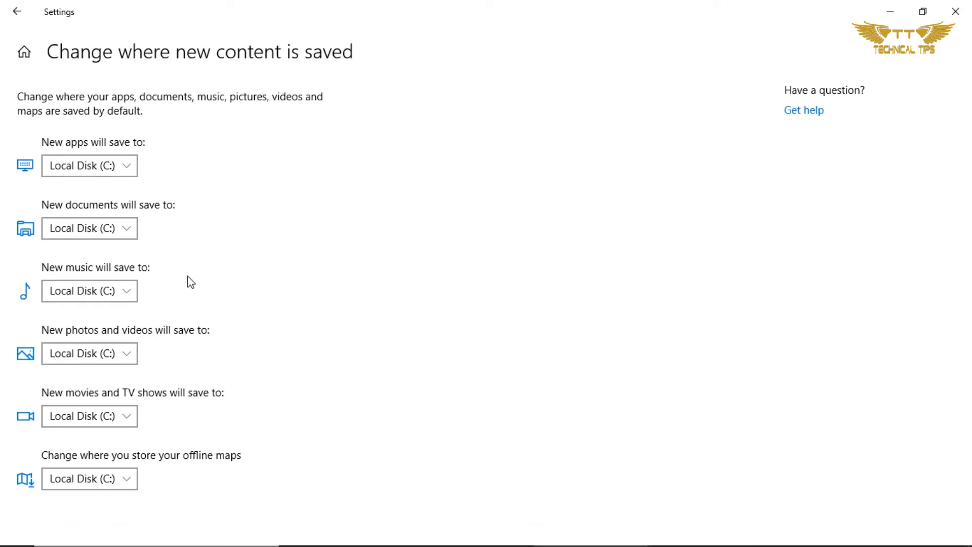
pyautogui.click(130, 233)
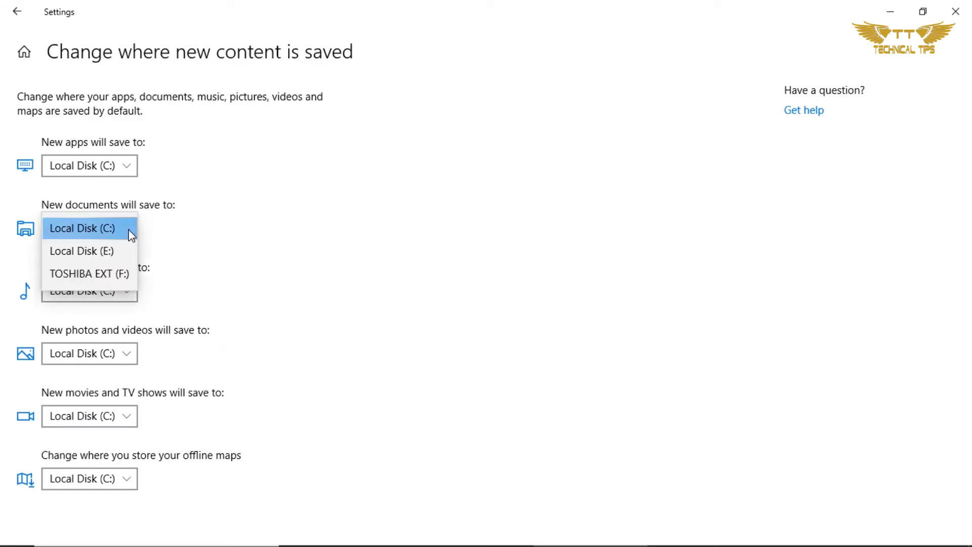
pyautogui.click(102, 276)
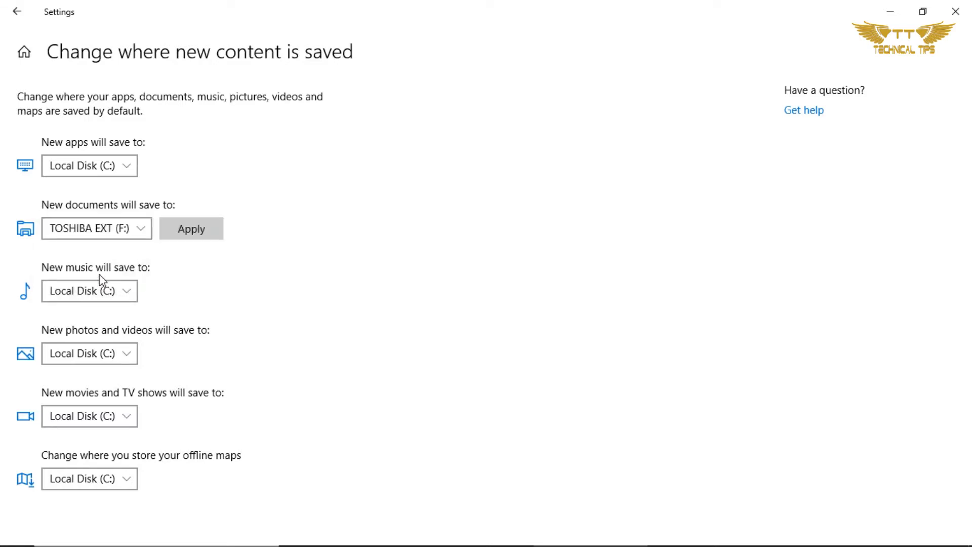
pyautogui.click(189, 228)
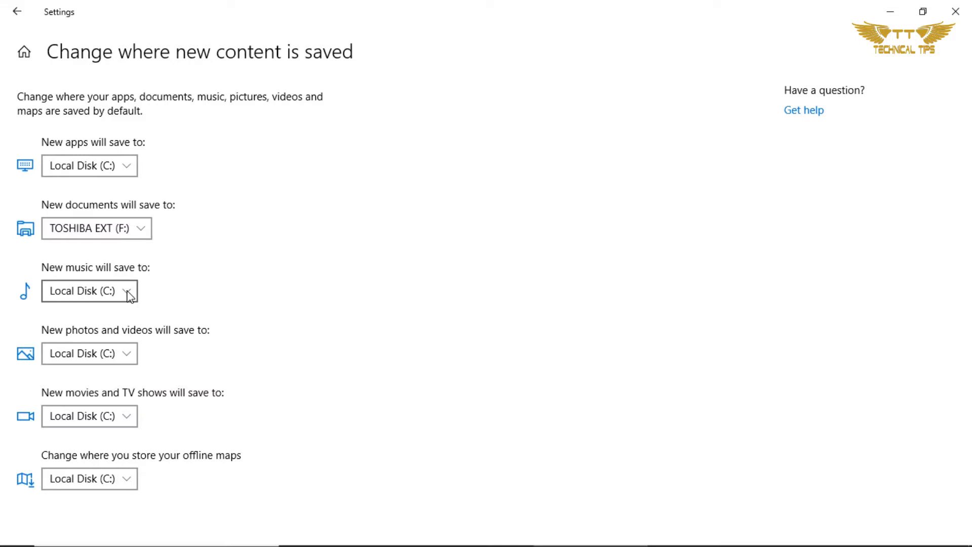
pyautogui.click(130, 297)
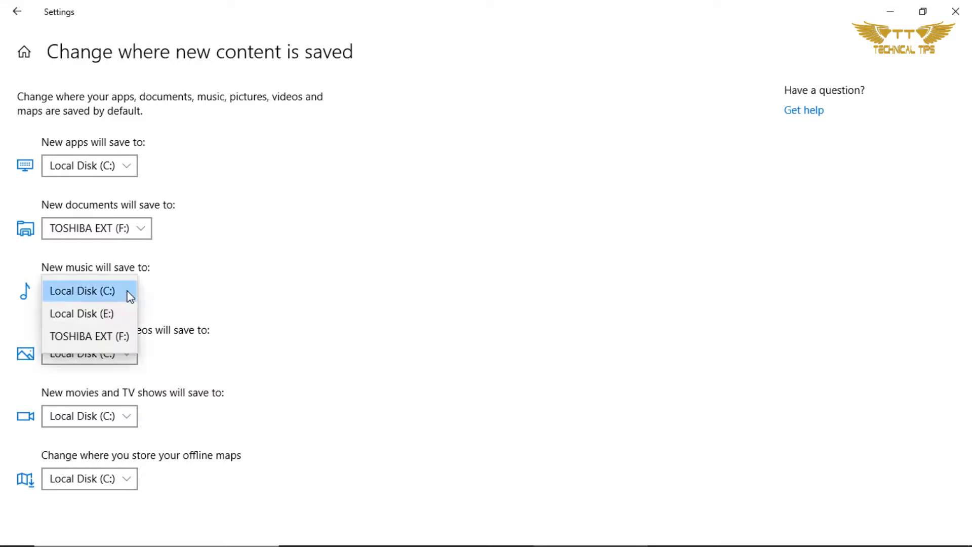
pyautogui.click(89, 337)
pyautogui.click(196, 297)
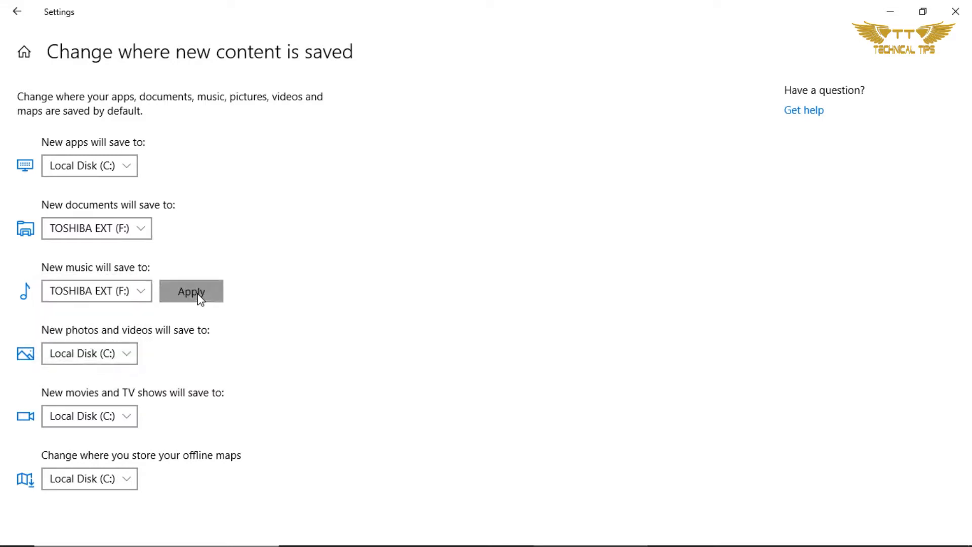
# Step: Set new photos and videos, and movies and TV shows, to save to TOSHIBA EXT (F:), then close Settings
pyautogui.click(133, 358)
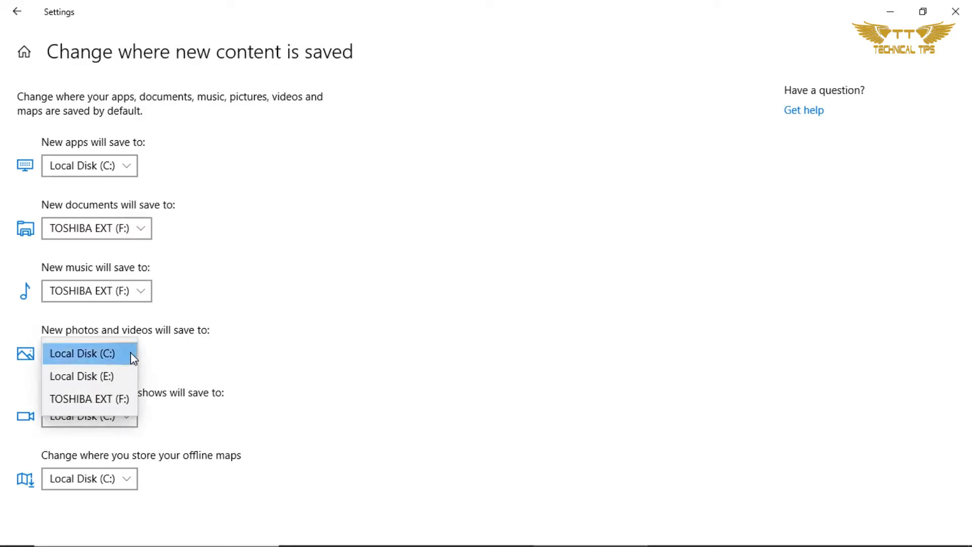
pyautogui.click(115, 399)
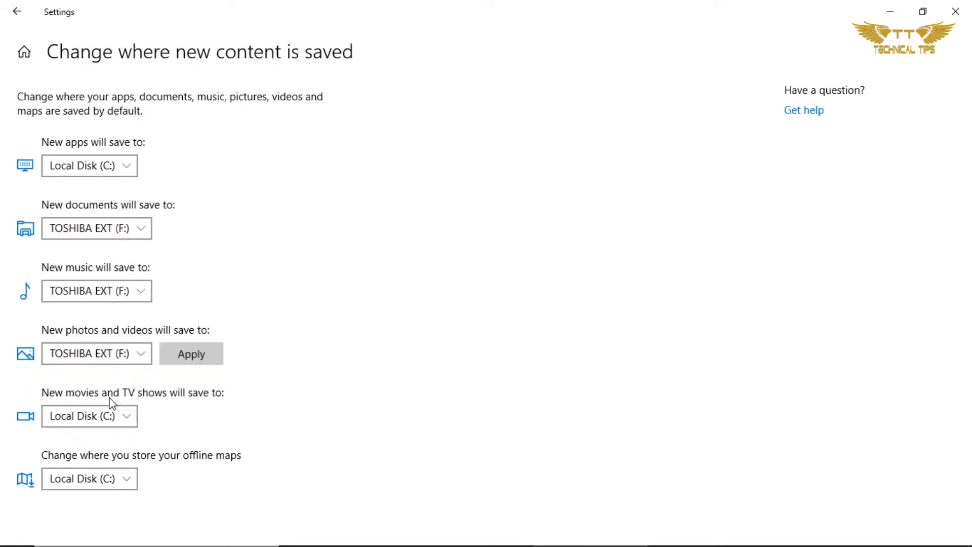
pyautogui.click(192, 353)
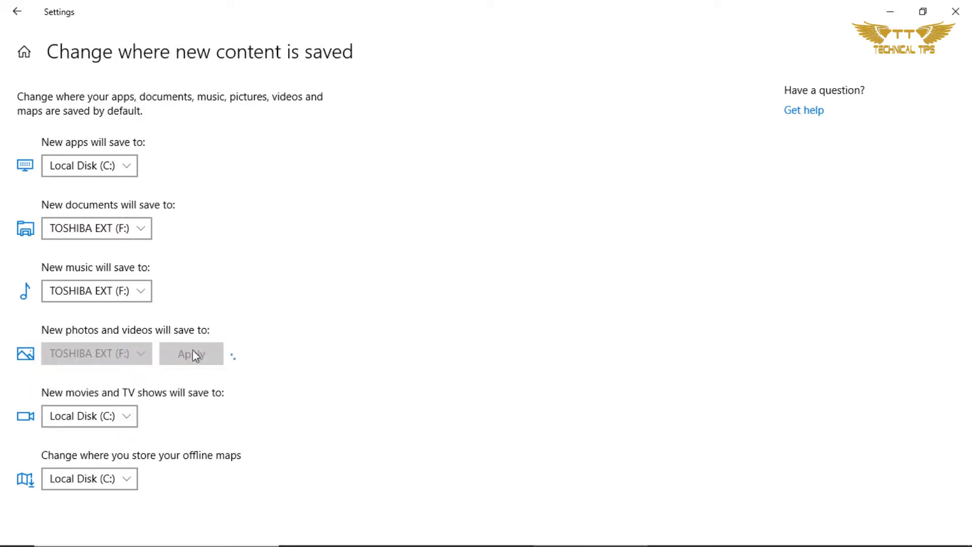
pyautogui.click(129, 423)
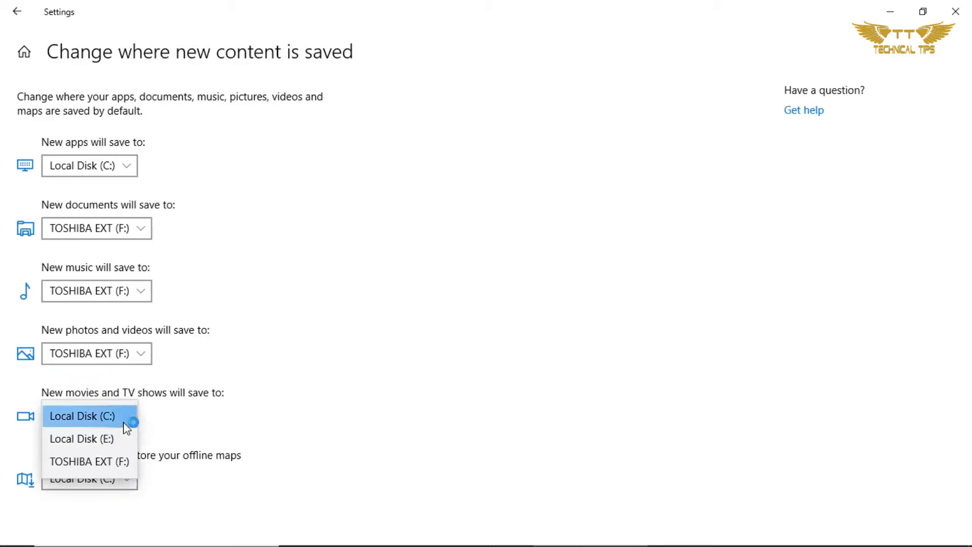
pyautogui.click(107, 461)
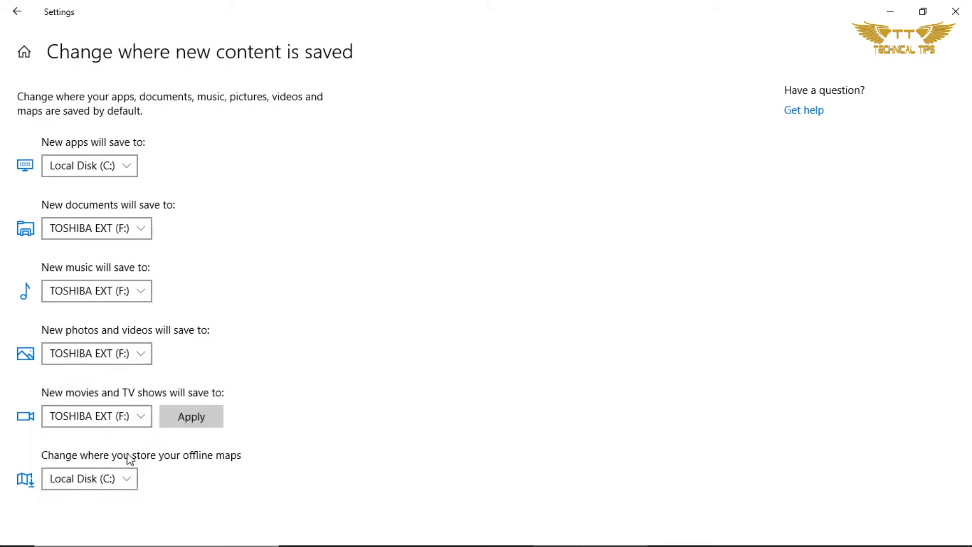
pyautogui.click(200, 418)
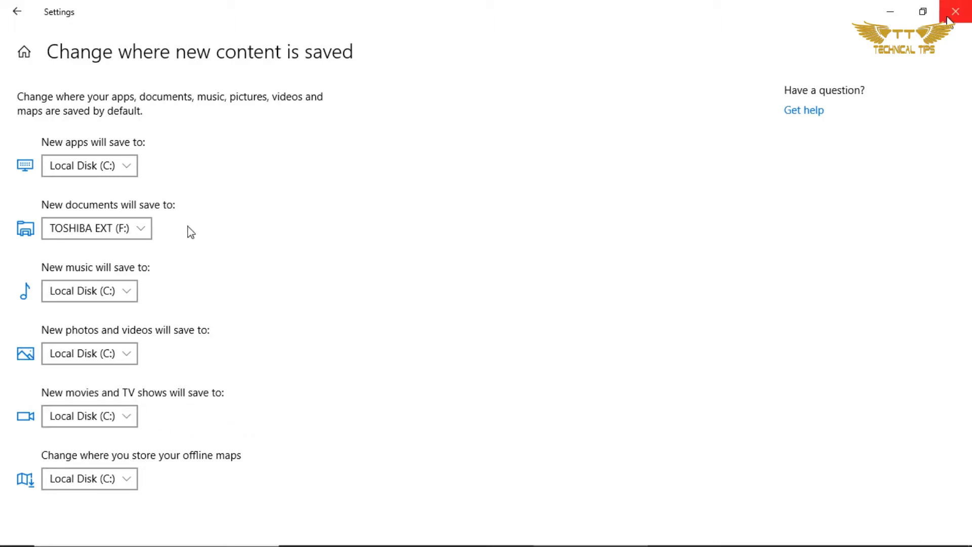
pyautogui.click(948, 21)
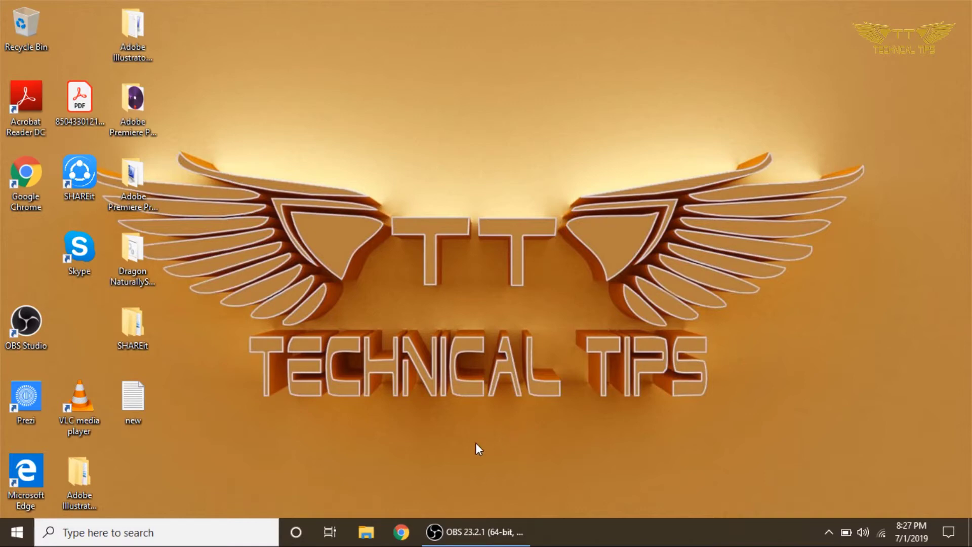
# Step: In File Explorer, go through This PC to the Technical Tips folder on TOSHIBA EXT (F:)
pyautogui.click(368, 520)
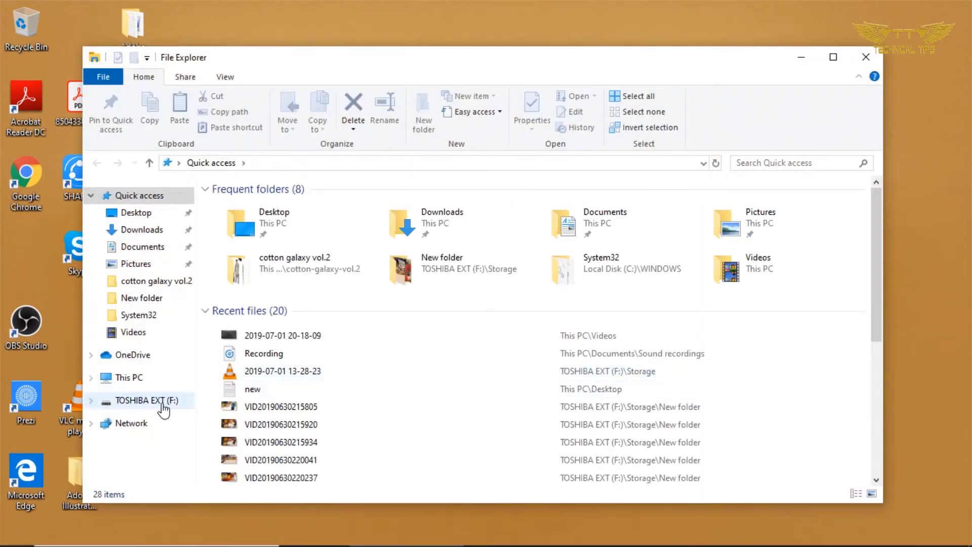
pyautogui.click(126, 377)
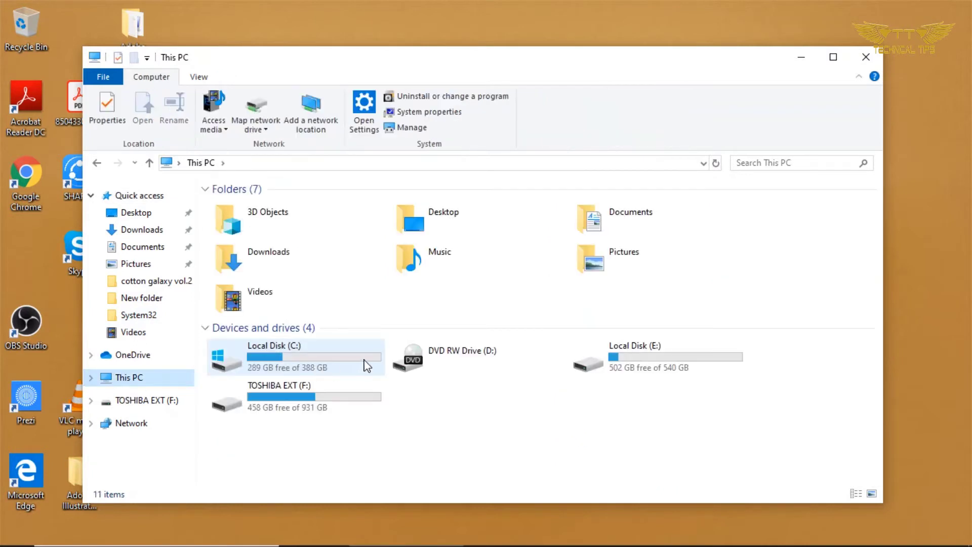
pyautogui.doubleClick(306, 401)
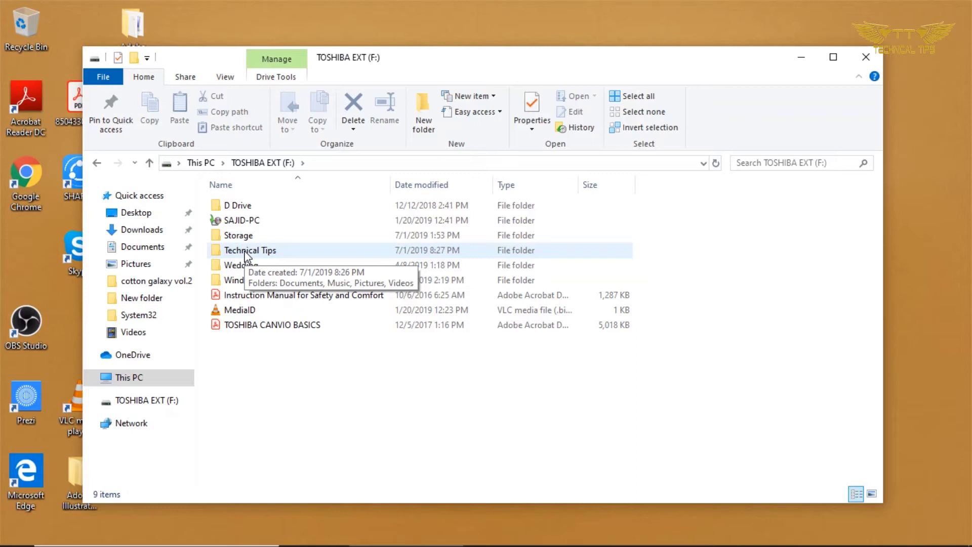
pyautogui.doubleClick(245, 252)
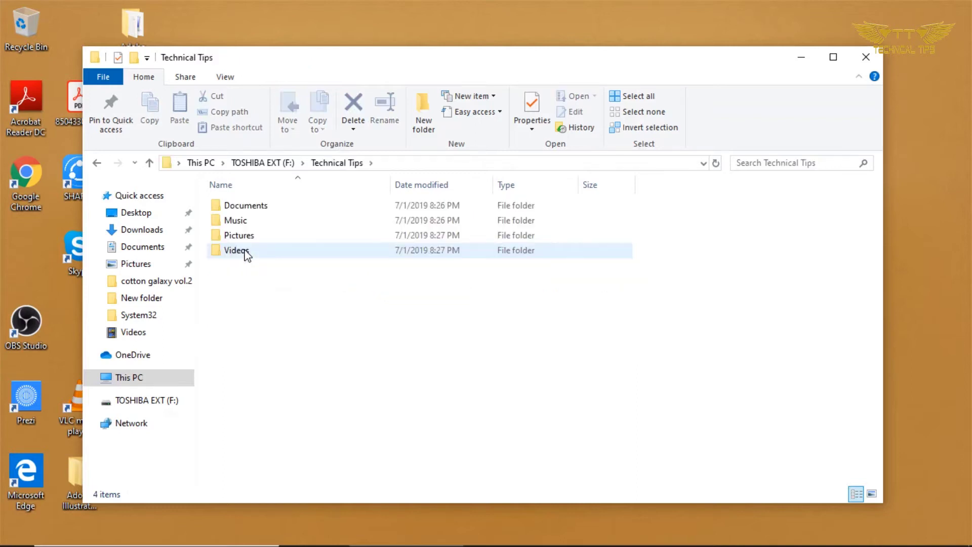